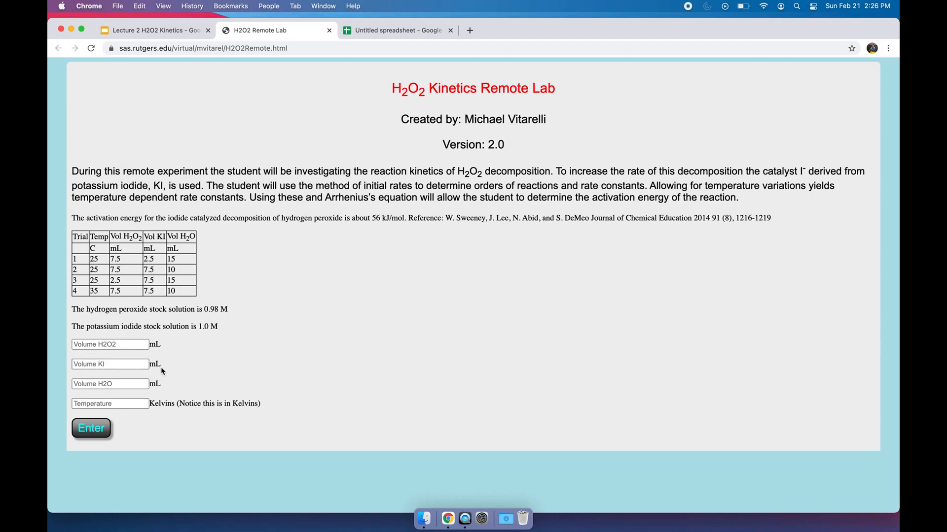
# - Run the trial 1 simulation with 7.5 mL H2O2, 2.5 mL KI, 15 mL H2O and a temperature of 298 K
pyautogui.click(126, 408)
pyautogui.click(115, 344)
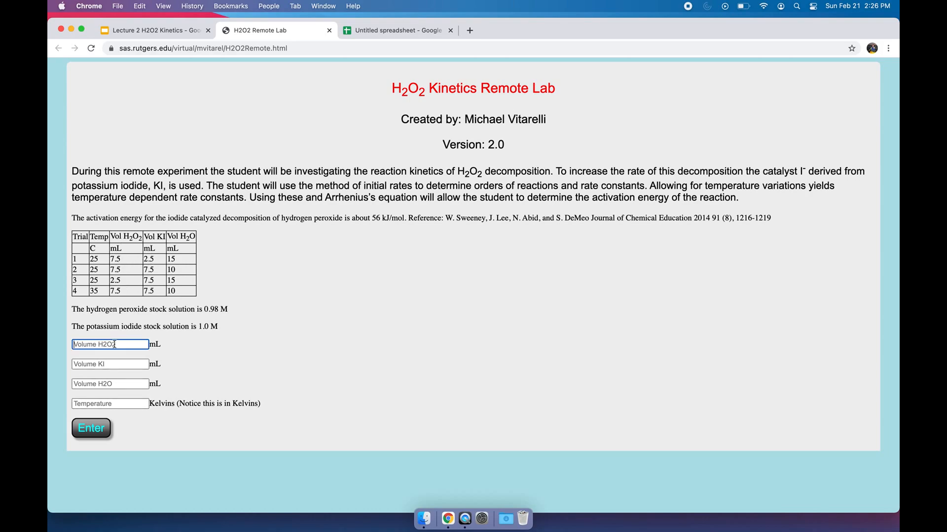
pyautogui.write('7.5')
pyautogui.click(105, 363)
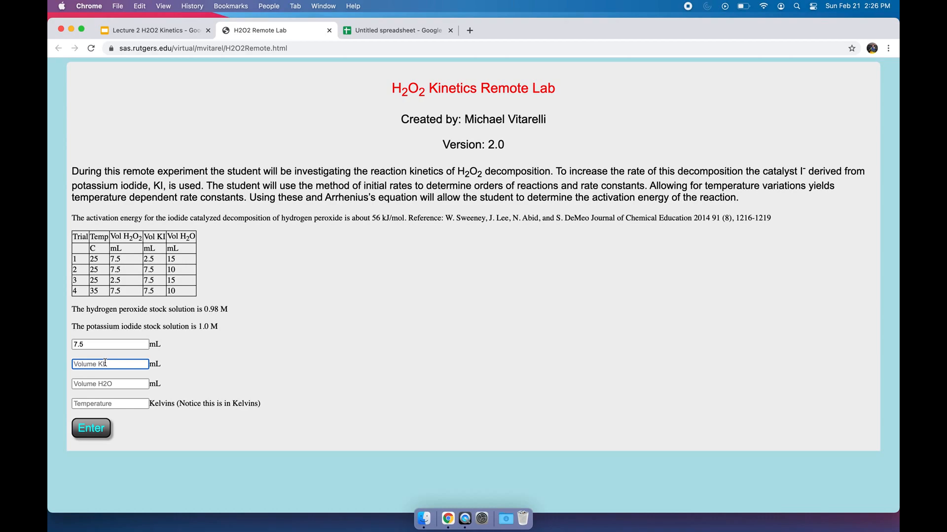
pyautogui.write('2.5')
pyautogui.click(108, 387)
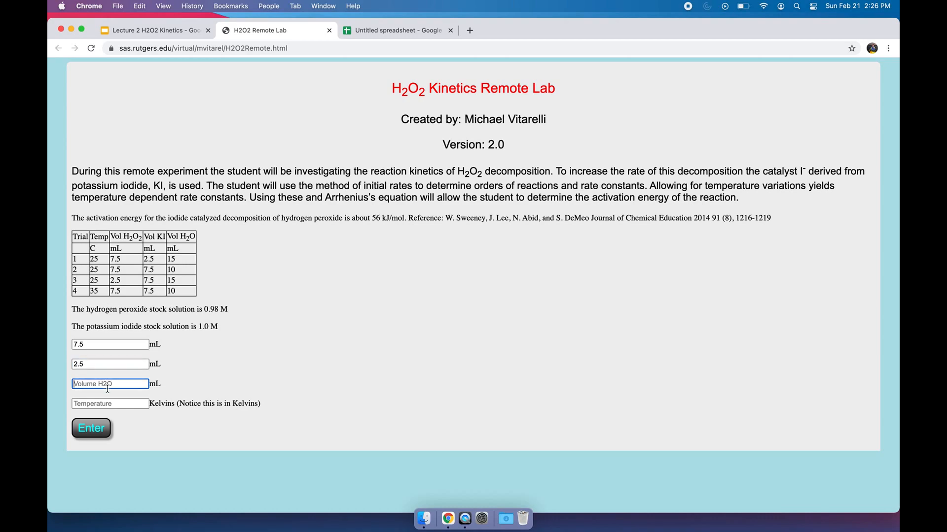
pyautogui.write('15')
pyautogui.press('Tab')
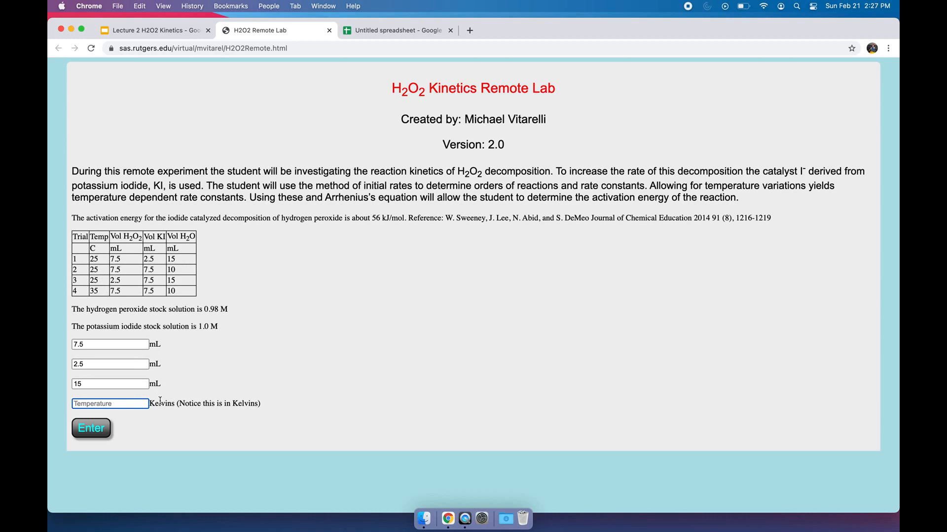
pyautogui.write('298')
pyautogui.click(91, 428)
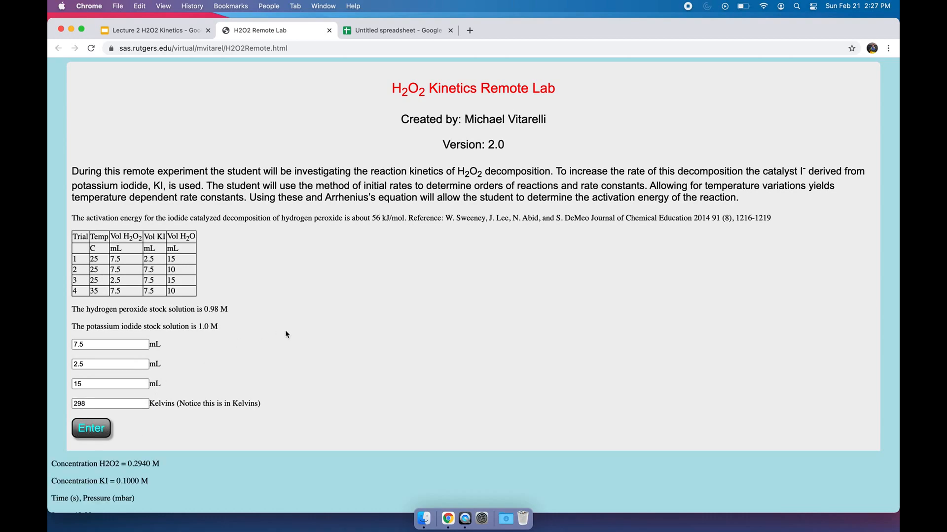
# - Examine the calculated H2O2 and KI concentrations and the time and pressure data generated for the trial
pyautogui.scroll(-3, 285, 334)
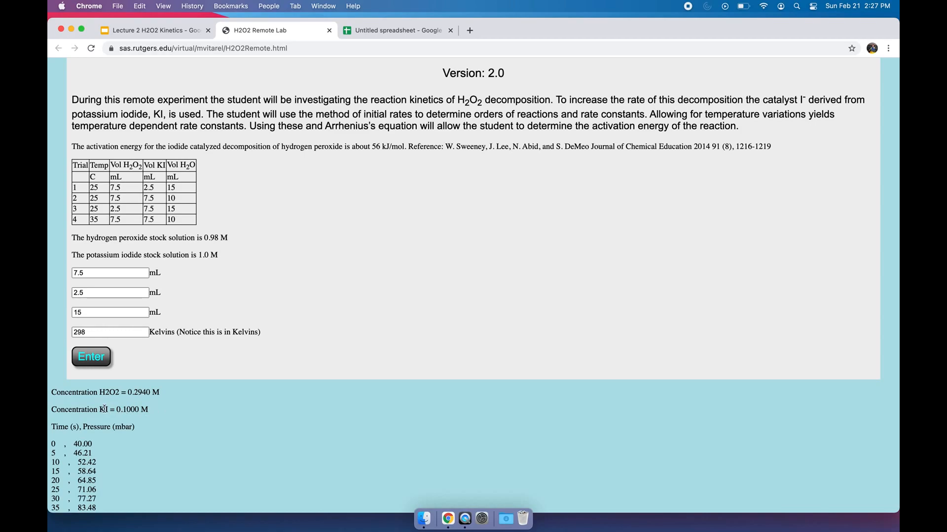
pyautogui.scroll(-10, 170, 410)
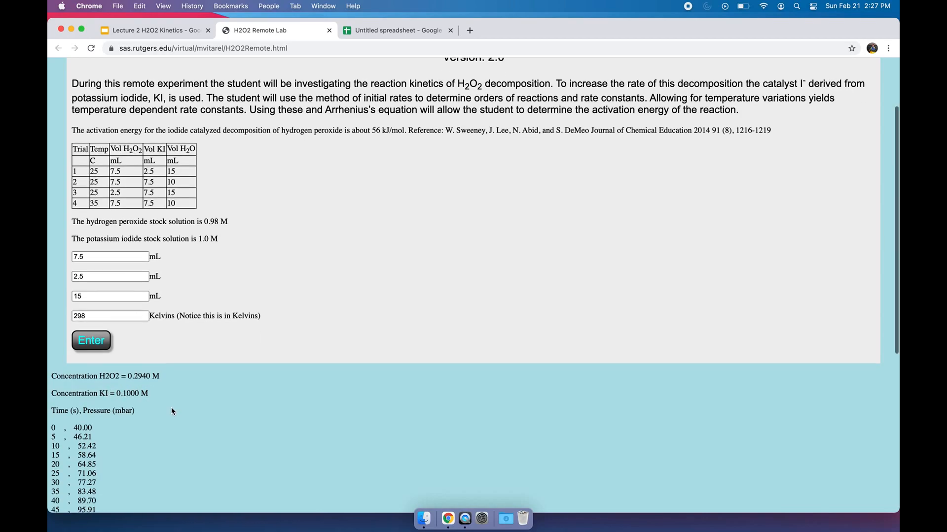
pyautogui.scroll(10, 172, 410)
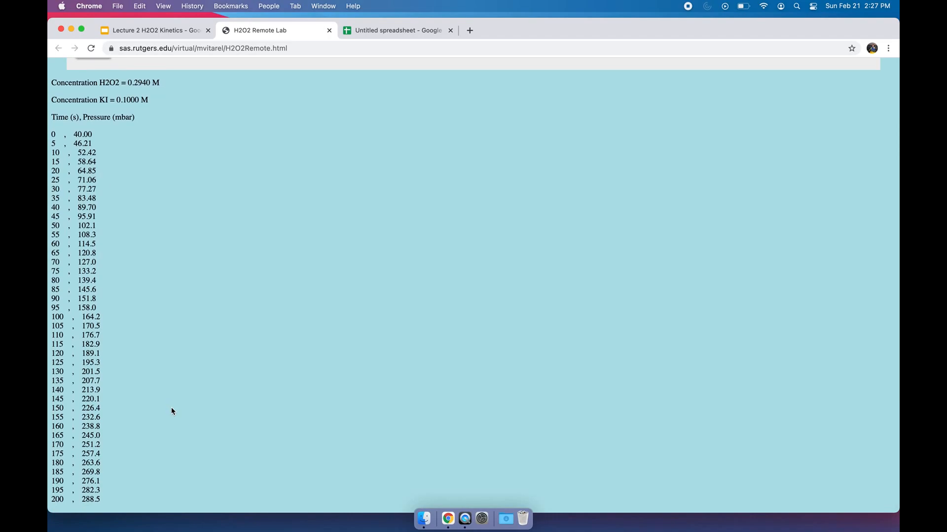
pyautogui.scroll(2, 171, 408)
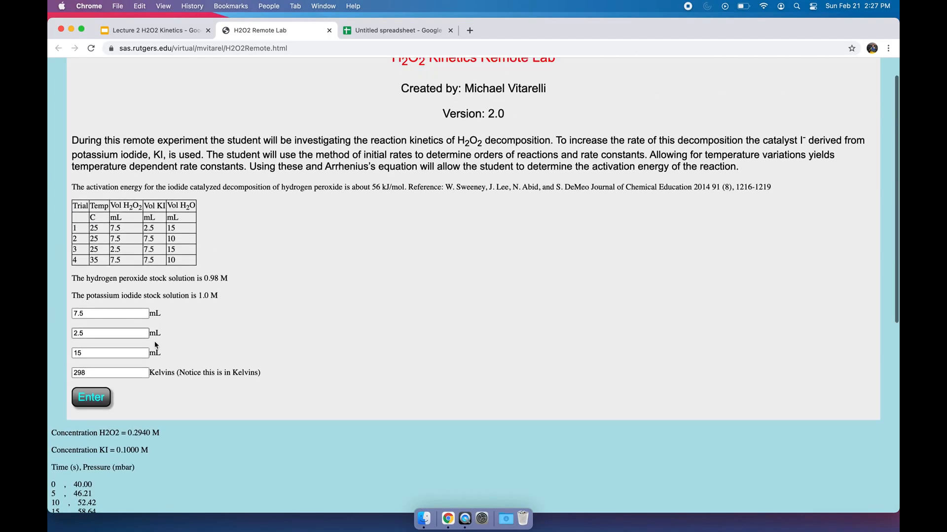
pyautogui.scroll(-11, 190, 364)
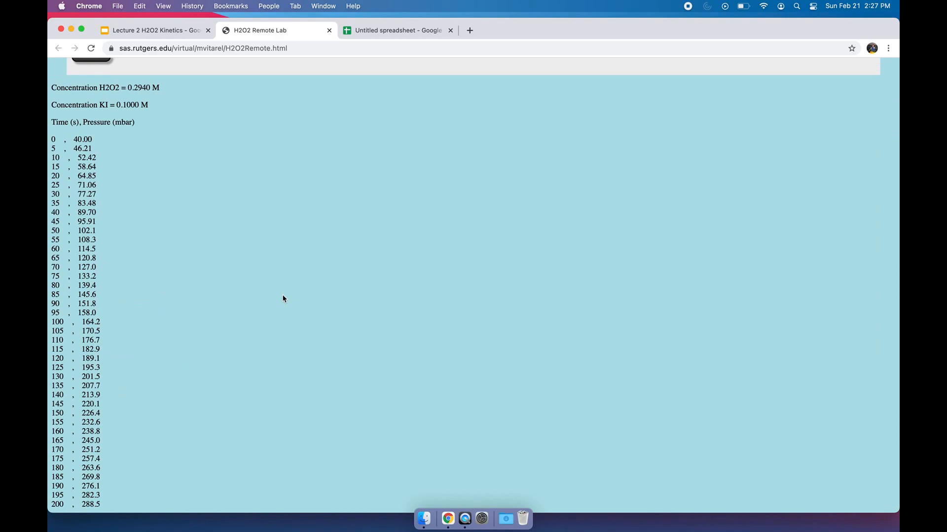
pyautogui.scroll(4, 283, 298)
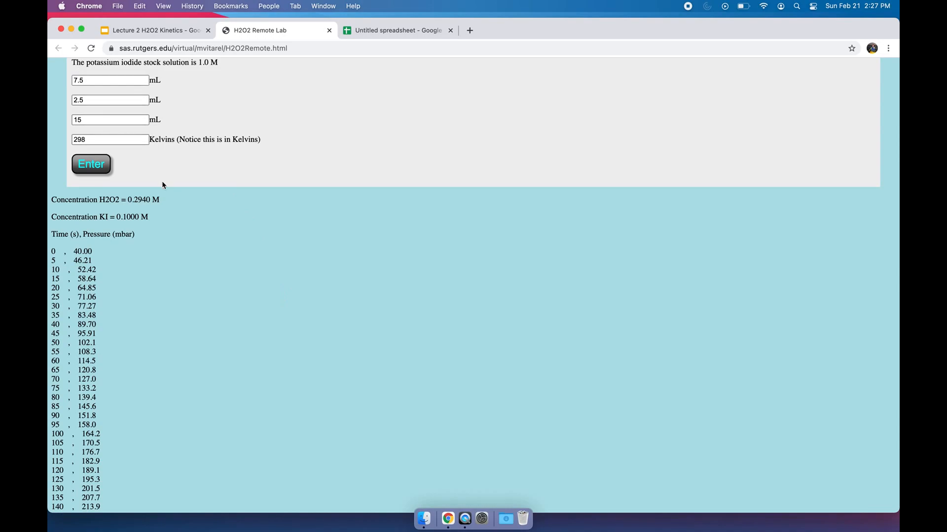
pyautogui.scroll(2, 117, 282)
pyautogui.scroll(-6, 117, 283)
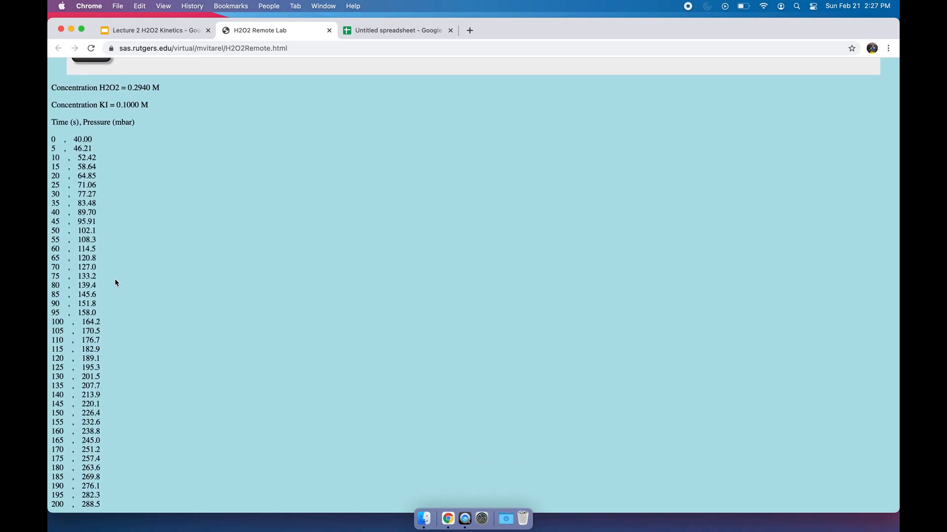
# - Copy all time and pressure rows from 0 to 200 s and paste them at cell A1 of the untitled Google Sheets spreadsheet
pyautogui.moveTo(52, 140); pyautogui.dragTo(104, 518)
pyautogui.press('super+c')
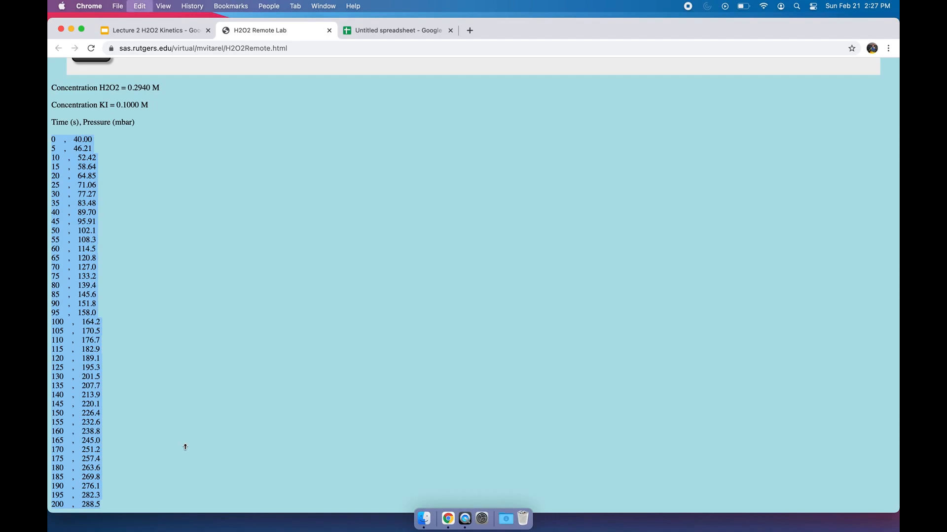
pyautogui.click(384, 29)
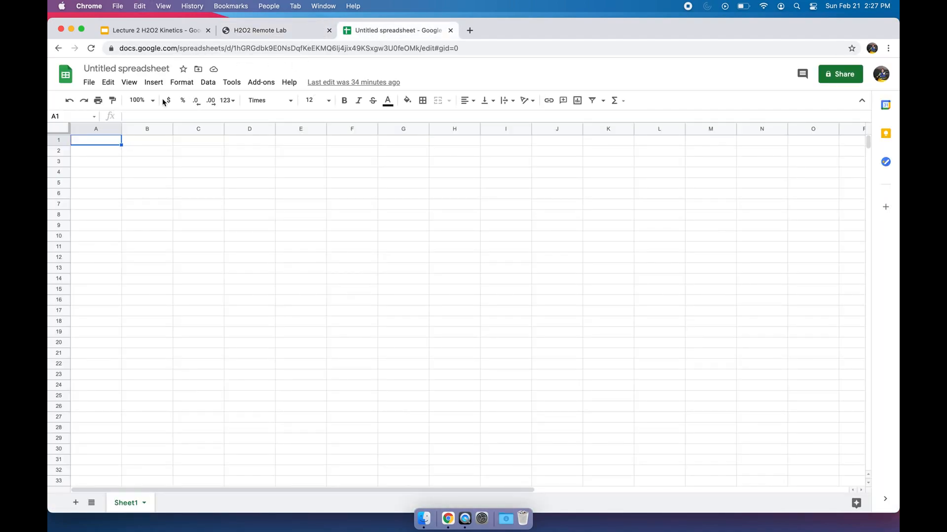
pyautogui.click(89, 82)
pyautogui.moveTo(108, 82)
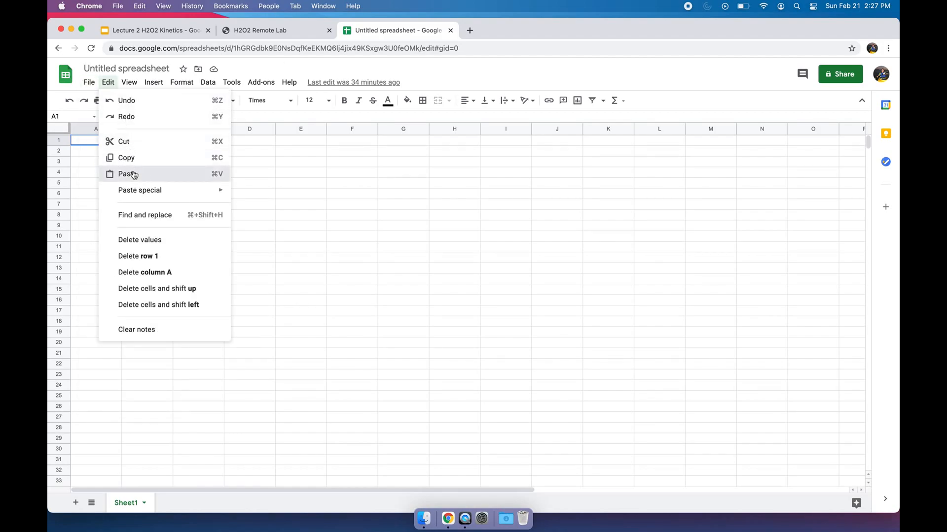
pyautogui.click(134, 174)
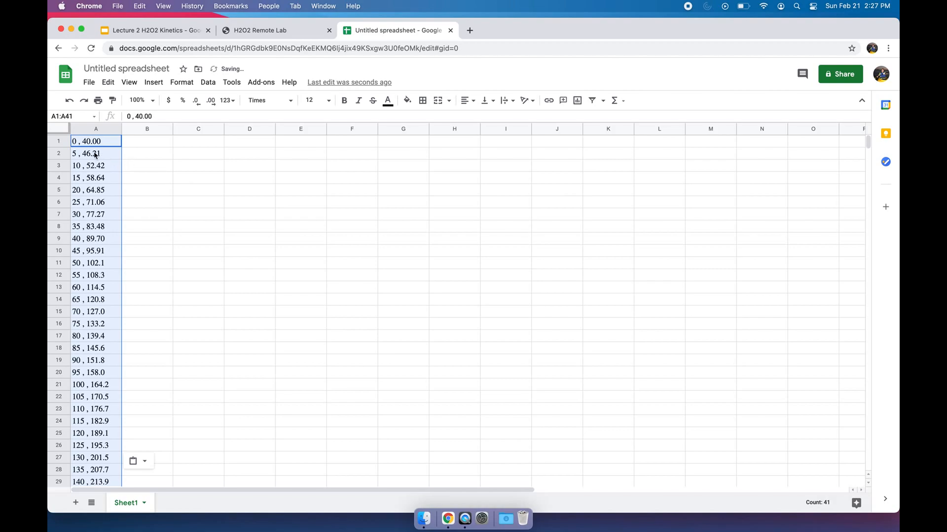
# - Split the pasted text in column A into separate time and pressure columns with automatic separator detection
pyautogui.click(213, 85)
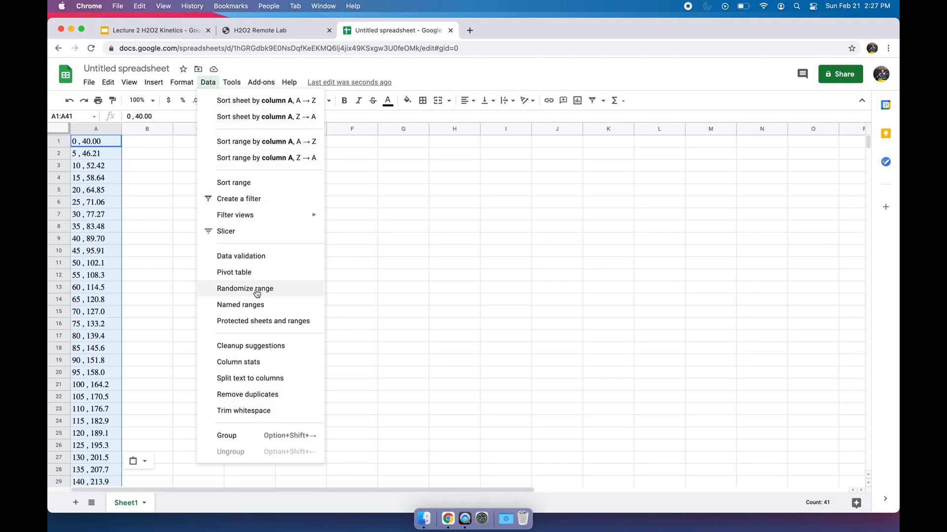
pyautogui.click(246, 378)
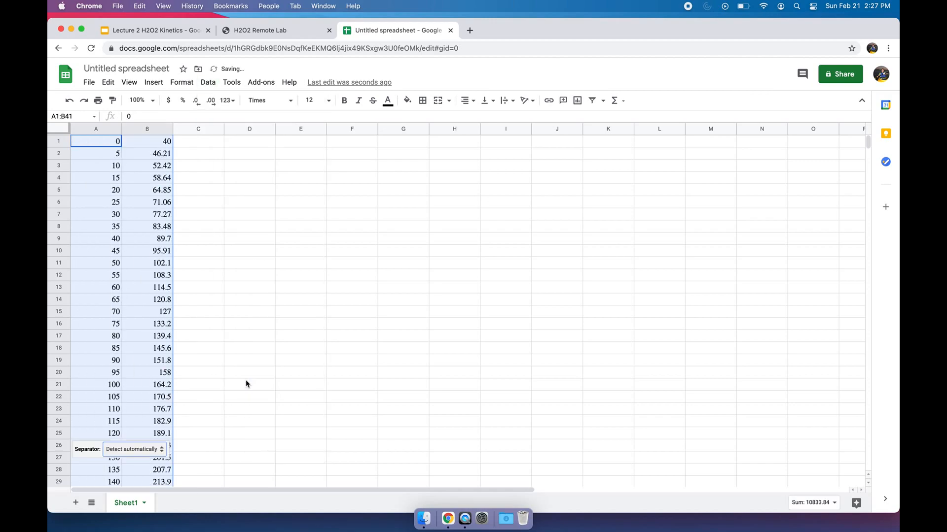
pyautogui.click(247, 249)
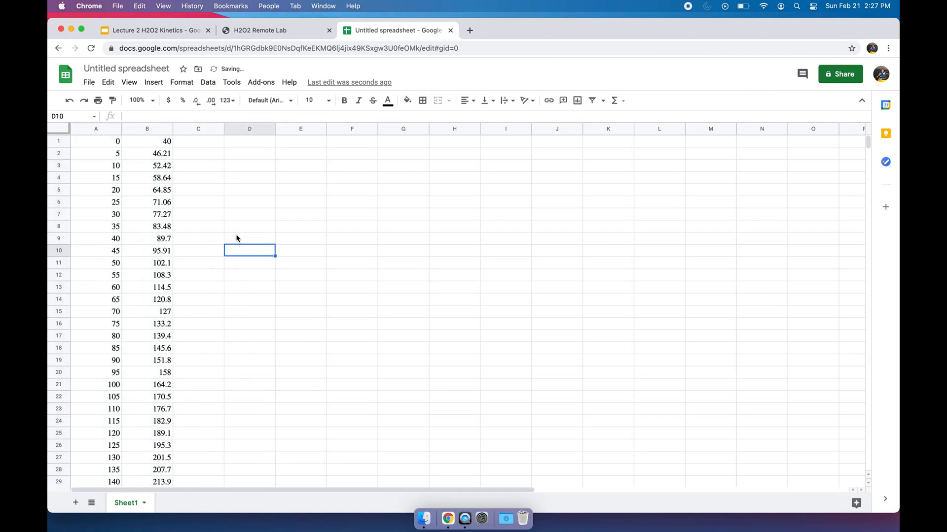
# - Insert a chart of columns A and B and set its type to Scatter chart
pyautogui.moveTo(116, 127); pyautogui.dragTo(146, 129)
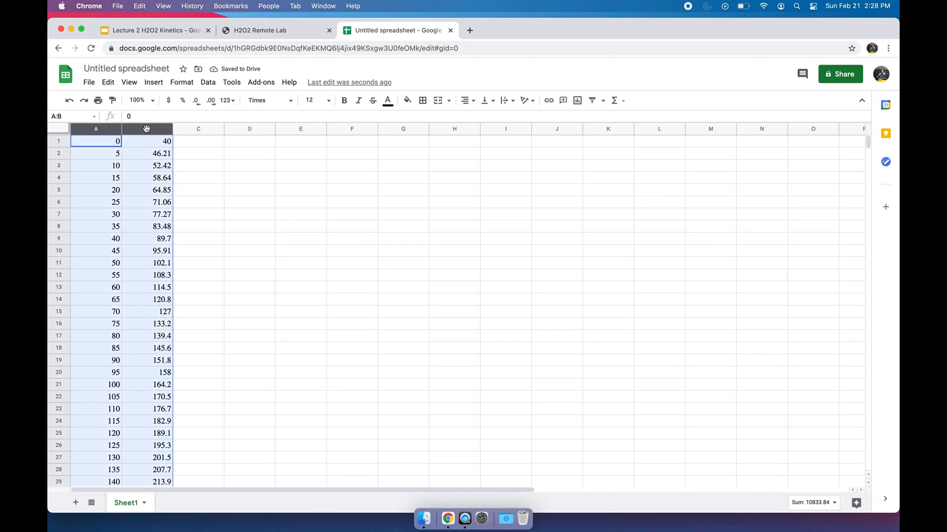
pyautogui.click(154, 82)
pyautogui.click(179, 142)
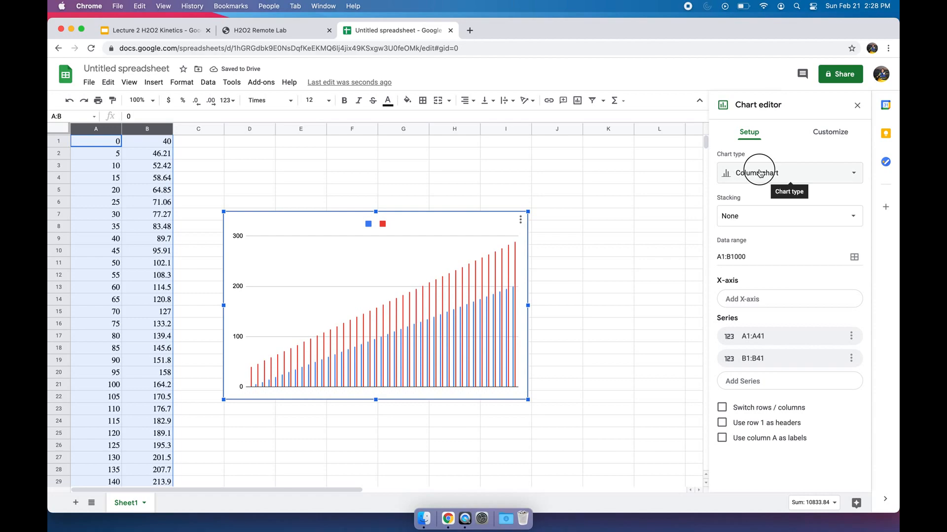
pyautogui.click(734, 174)
pyautogui.scroll(-5, 757, 381)
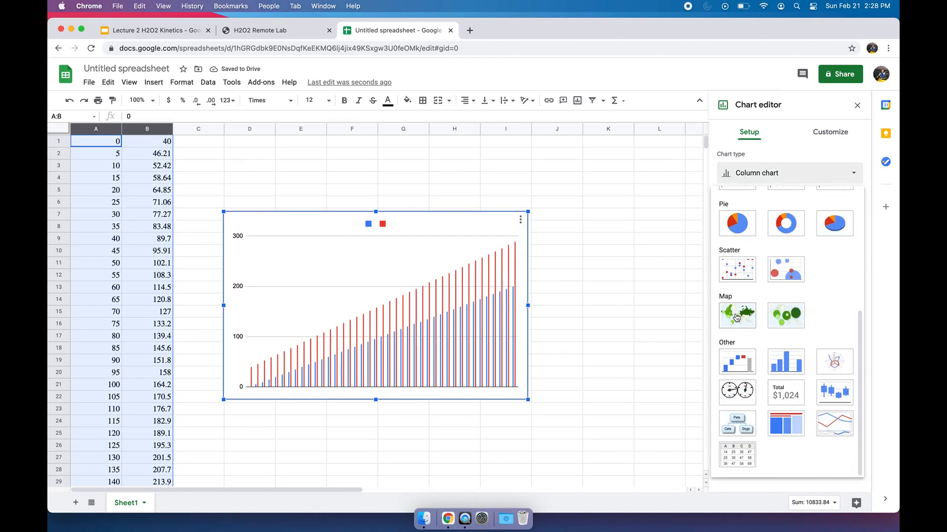
pyautogui.click(738, 269)
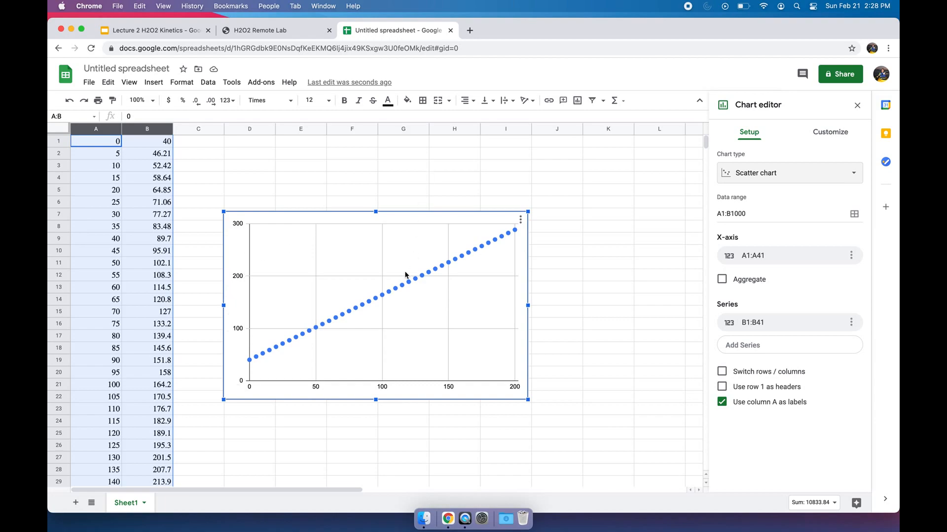
pyautogui.doubleClick(408, 289)
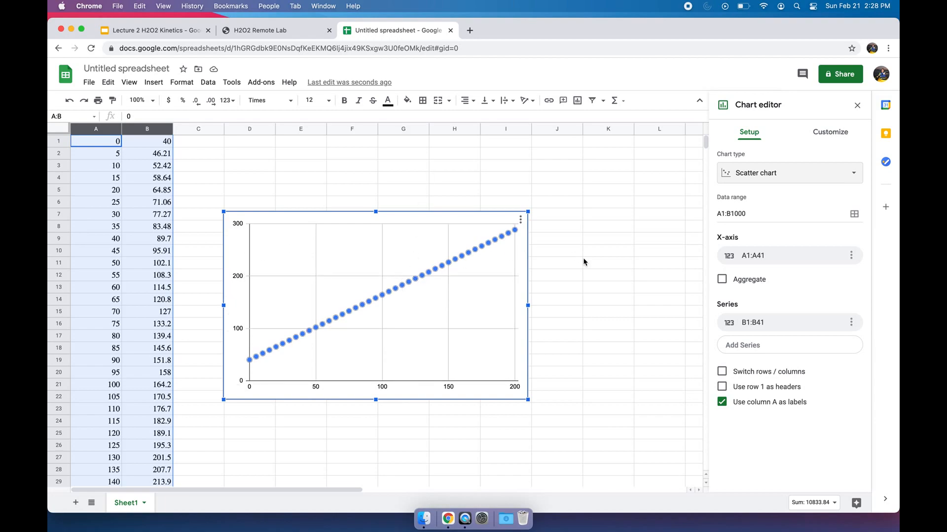
pyautogui.scroll(-3, 760, 345)
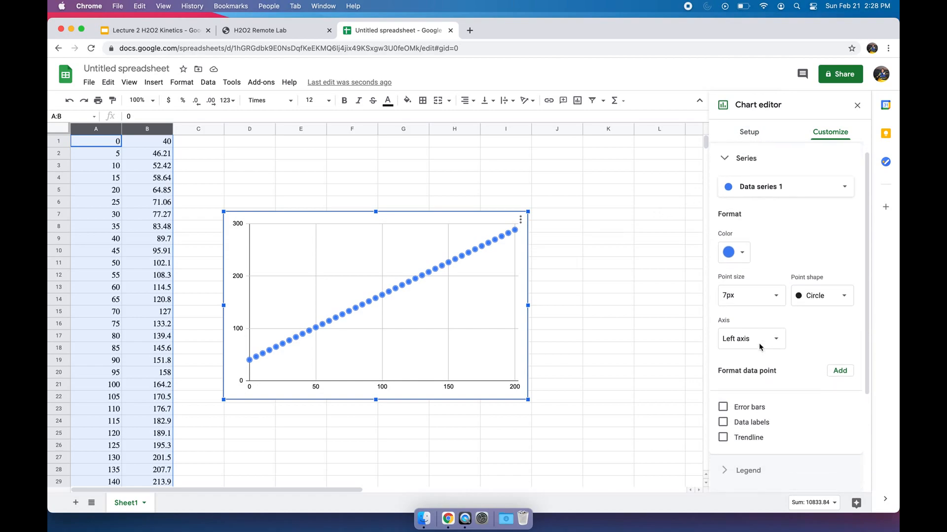
pyautogui.scroll(3, 760, 346)
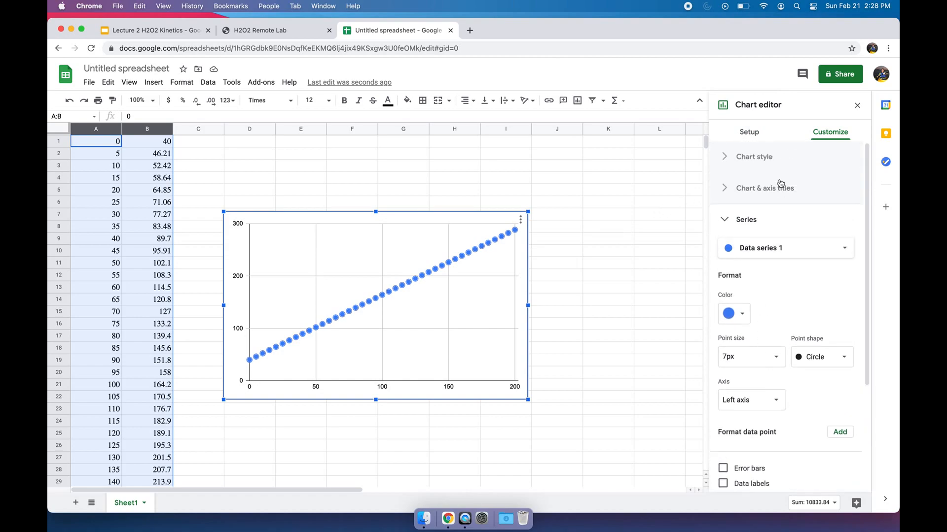
pyautogui.click(726, 190)
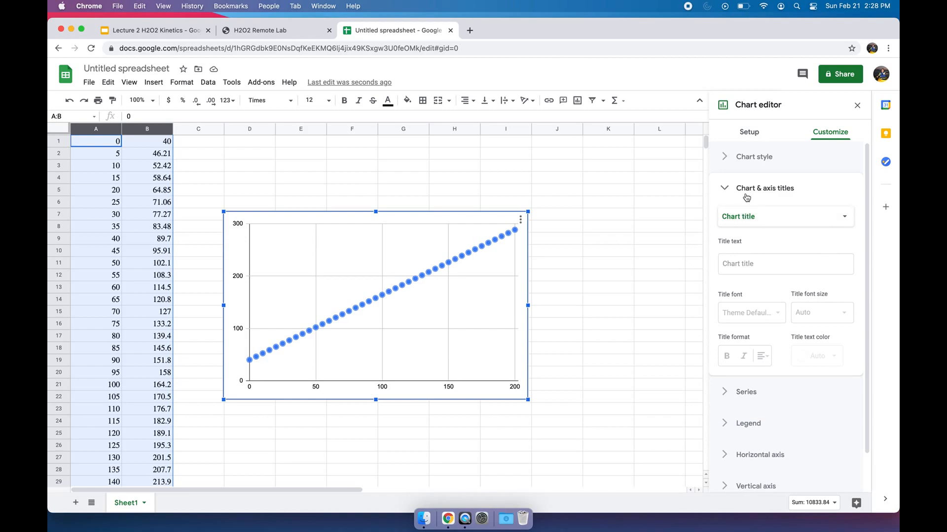
pyautogui.scroll(-1, 747, 198)
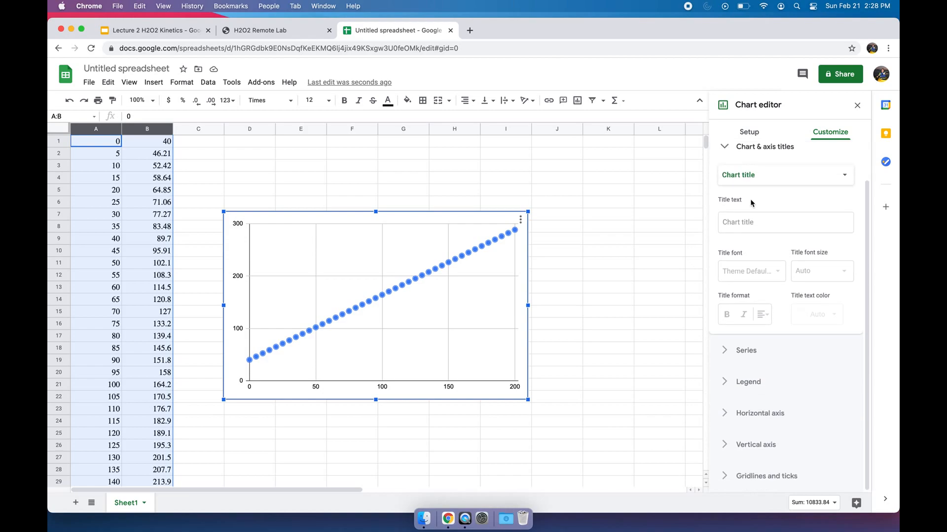
pyautogui.click(642, 284)
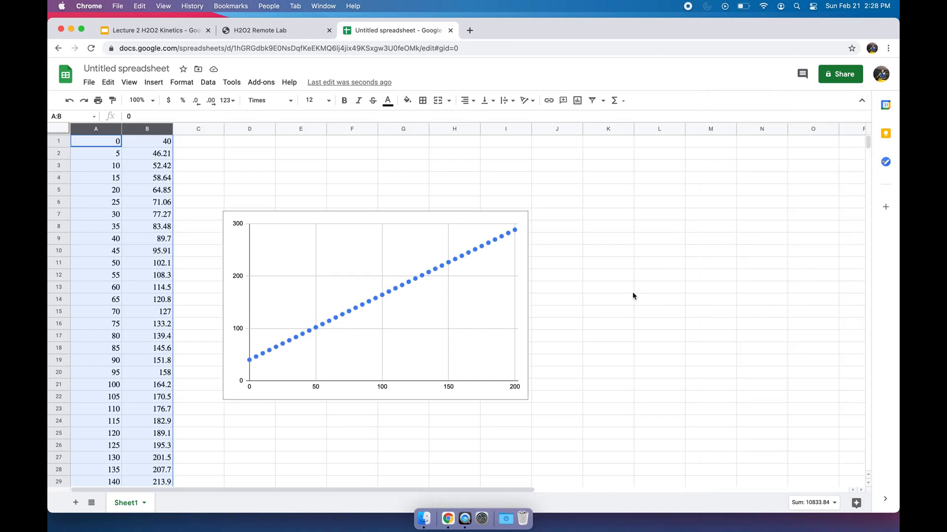
# - Add a linear trendline to the scatter chart's data series
pyautogui.click(423, 276)
pyautogui.moveTo(410, 282)
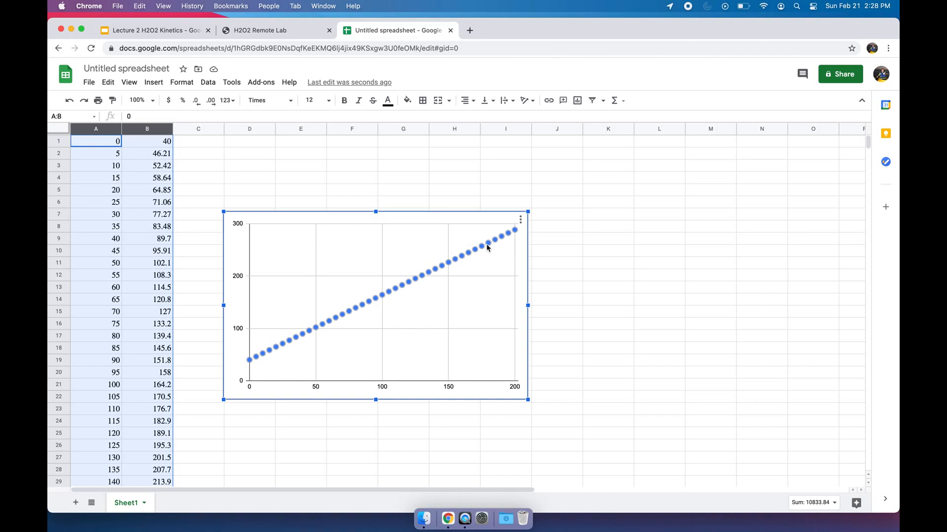
pyautogui.doubleClick(417, 229)
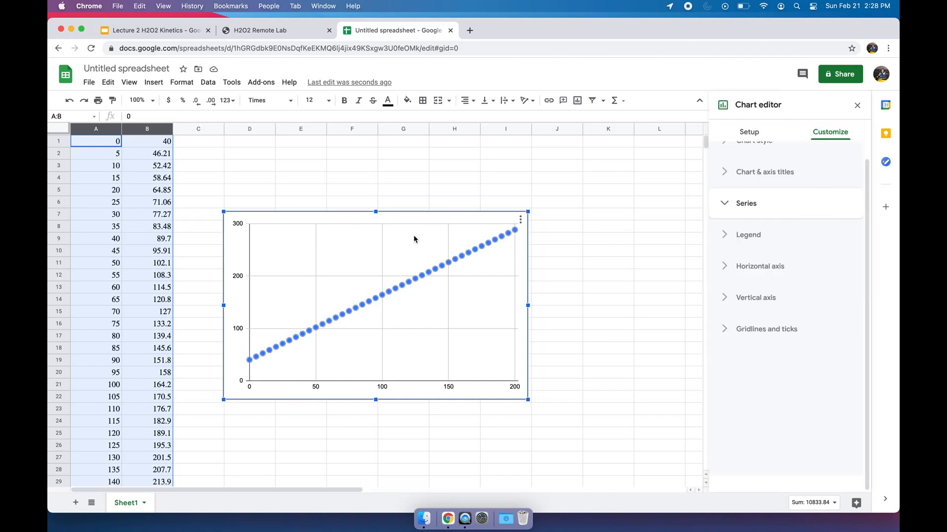
pyautogui.click(416, 239)
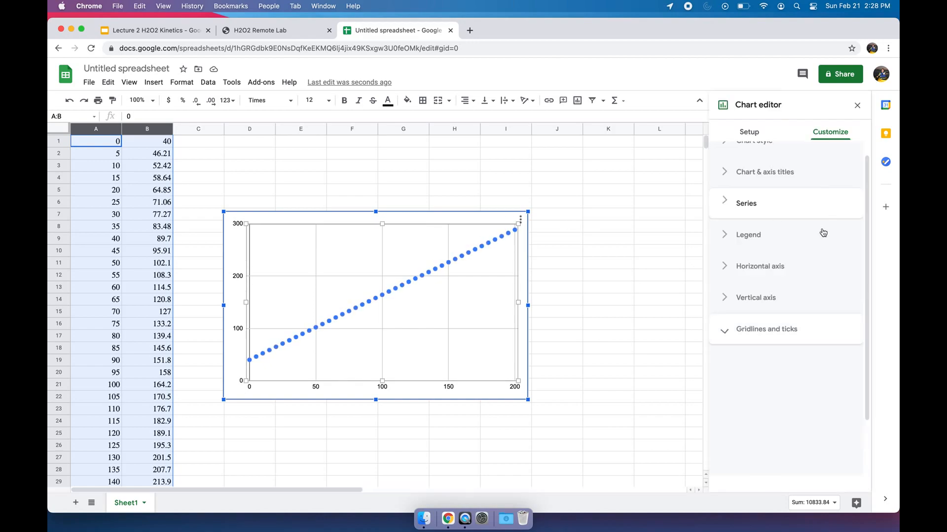
pyautogui.click(748, 202)
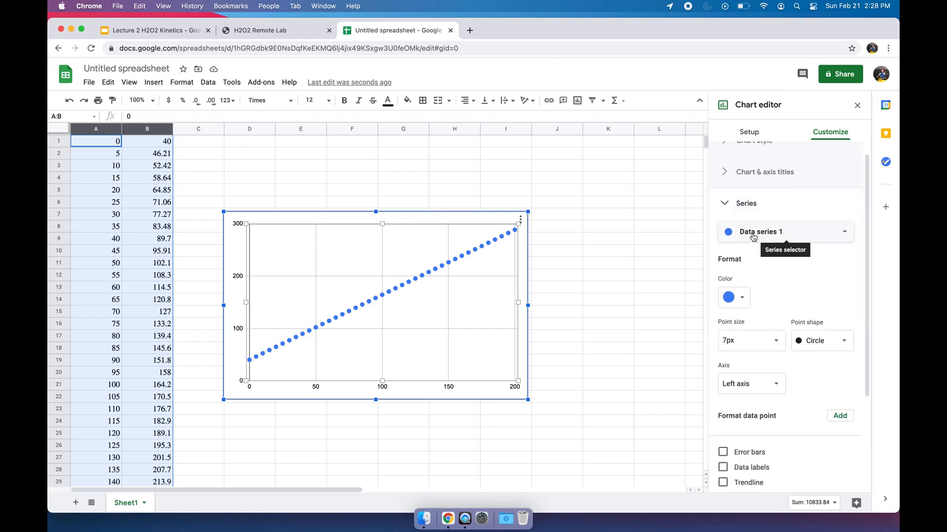
pyautogui.scroll(-4, 784, 310)
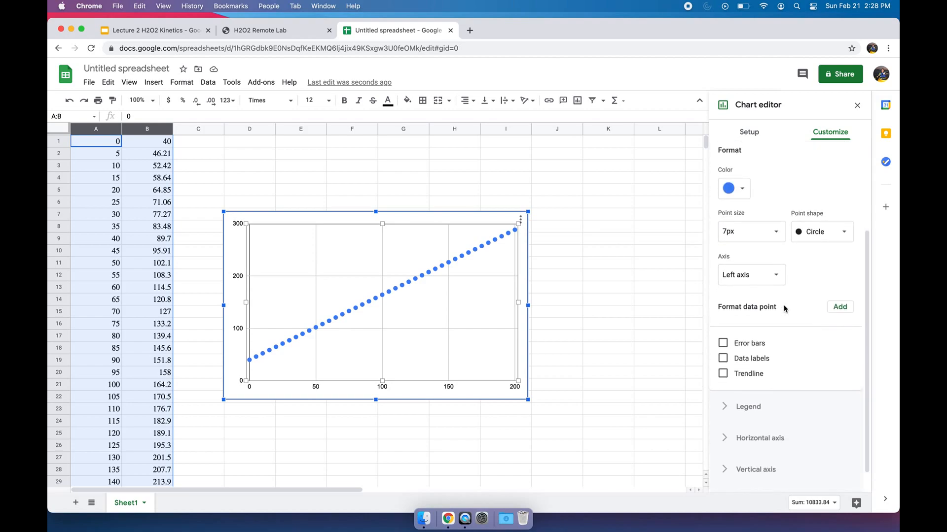
pyautogui.click(723, 374)
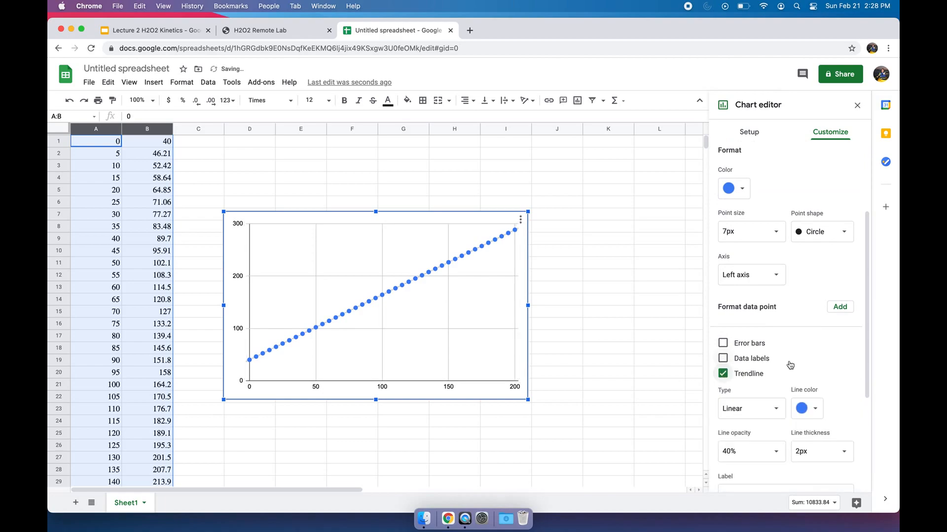
# - Label the scatter chart's linear trendline with its equation using the Use Equation option
pyautogui.scroll(-5, 790, 365)
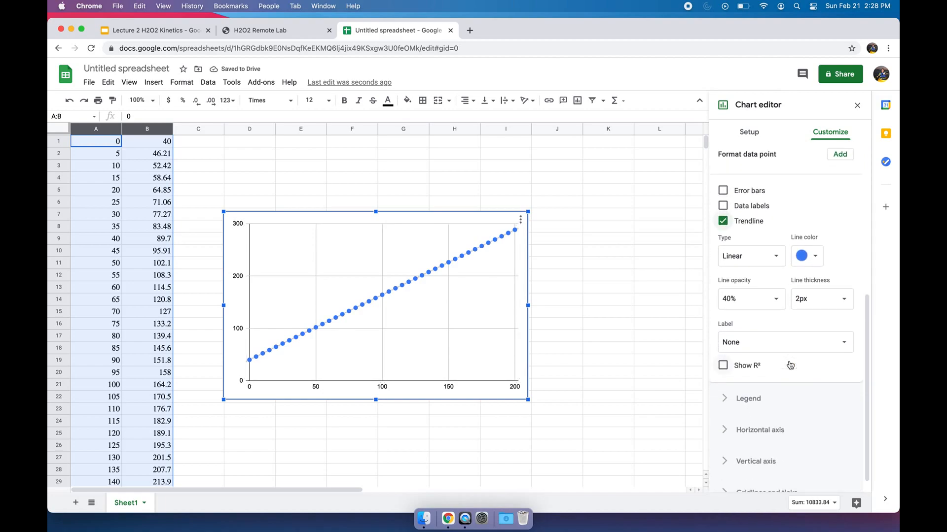
pyautogui.click(768, 347)
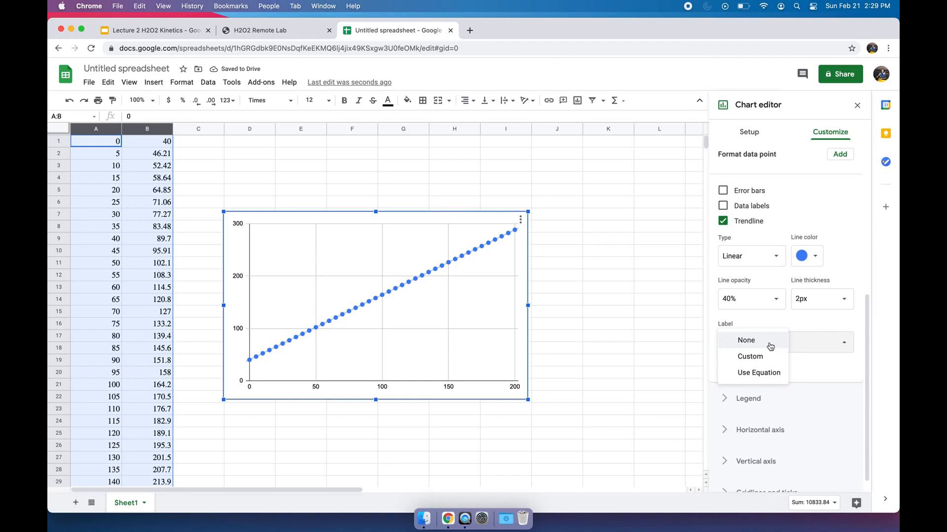
pyautogui.click(762, 373)
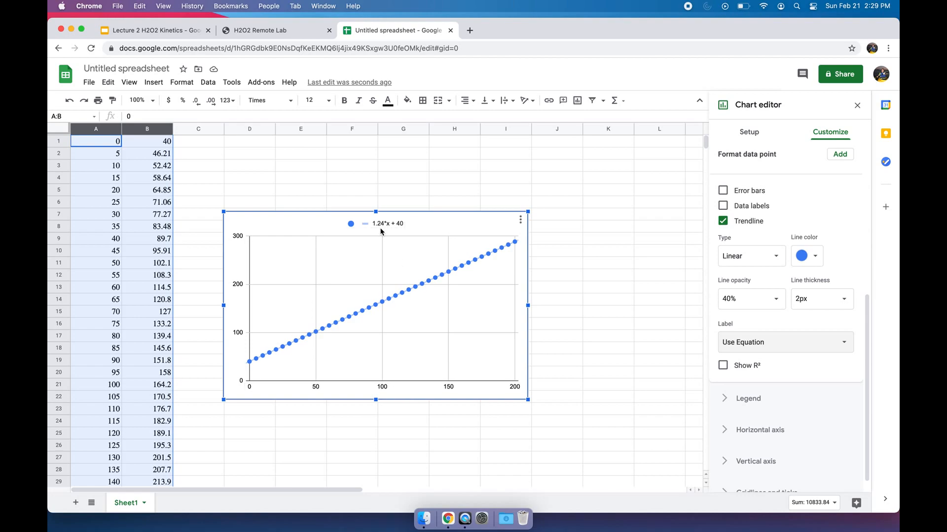
# - Switch to the Lecture 2 H2O2 Kinetics presentation and show slide 10 on using the ideal gas equation with the initial slopes
pyautogui.click(172, 28)
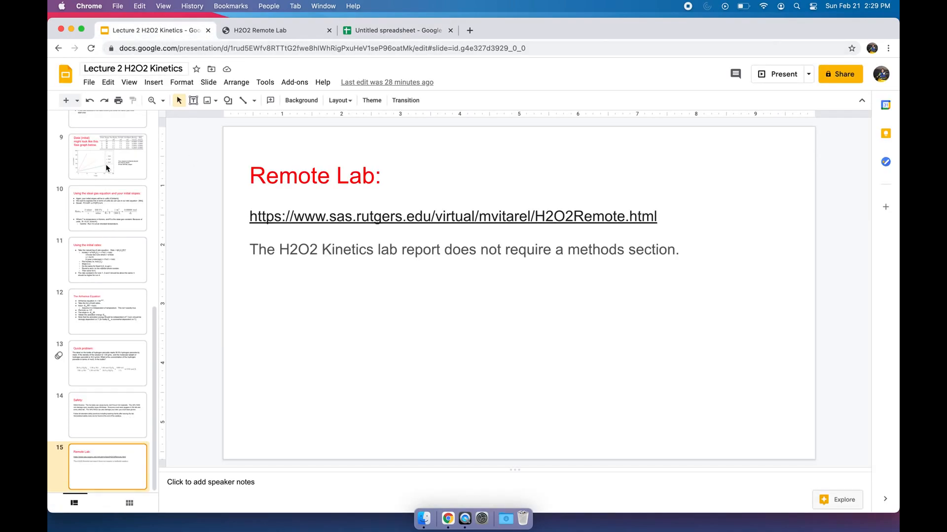
pyautogui.click(110, 117)
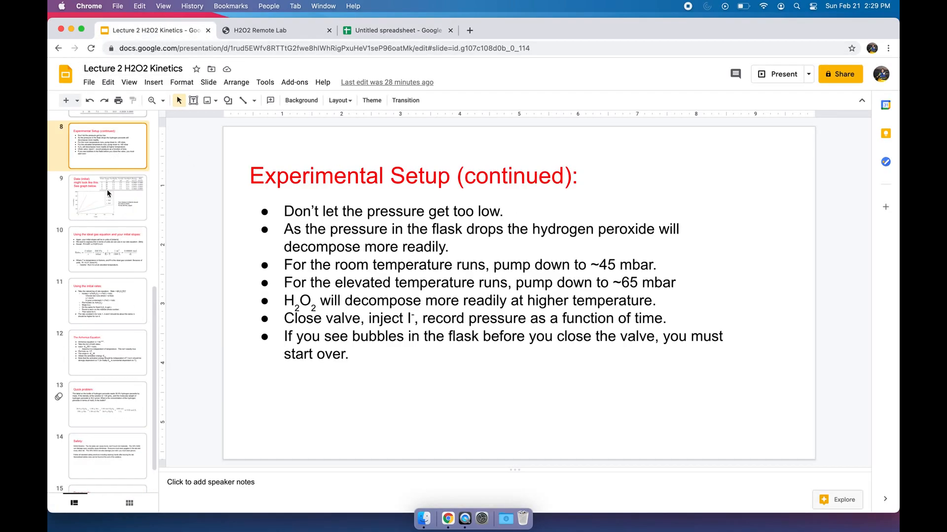
pyautogui.click(109, 247)
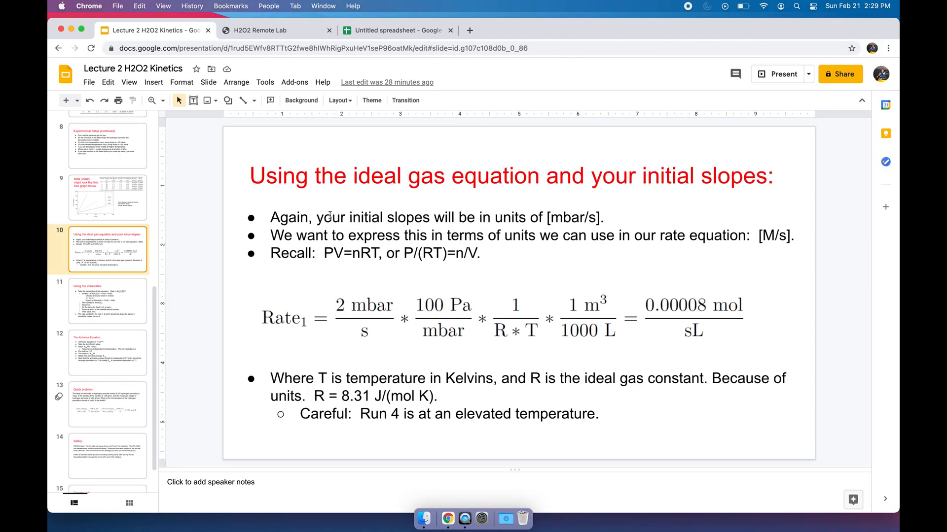